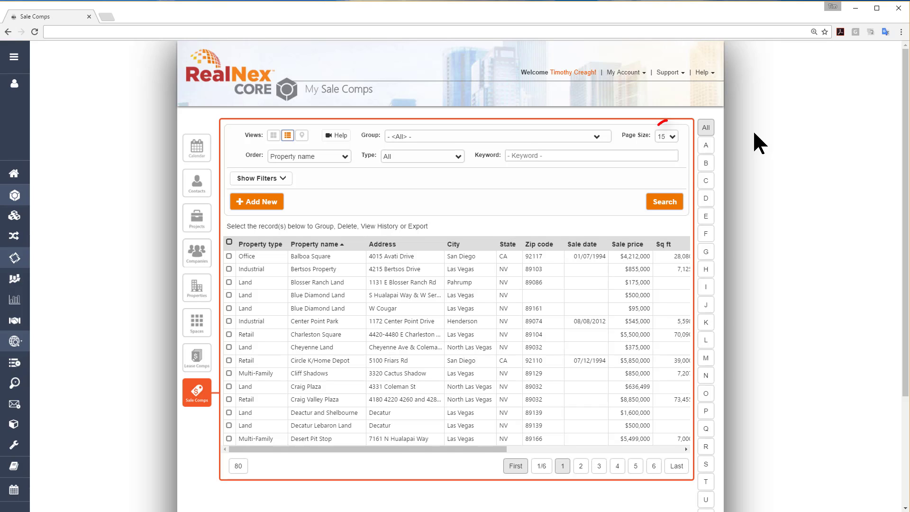
- Check the available page sizes, the horizontal extent and the record count of the sale comps list
left_click(673, 137)
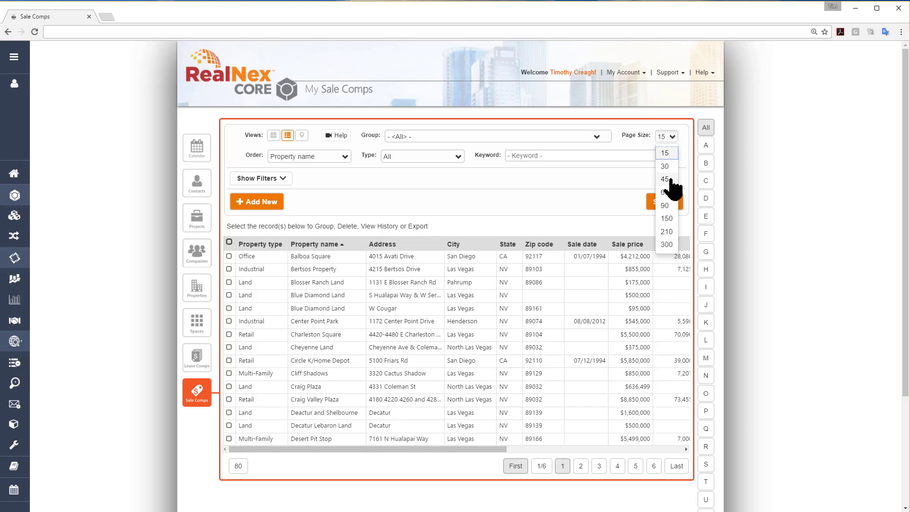
left_click(759, 154)
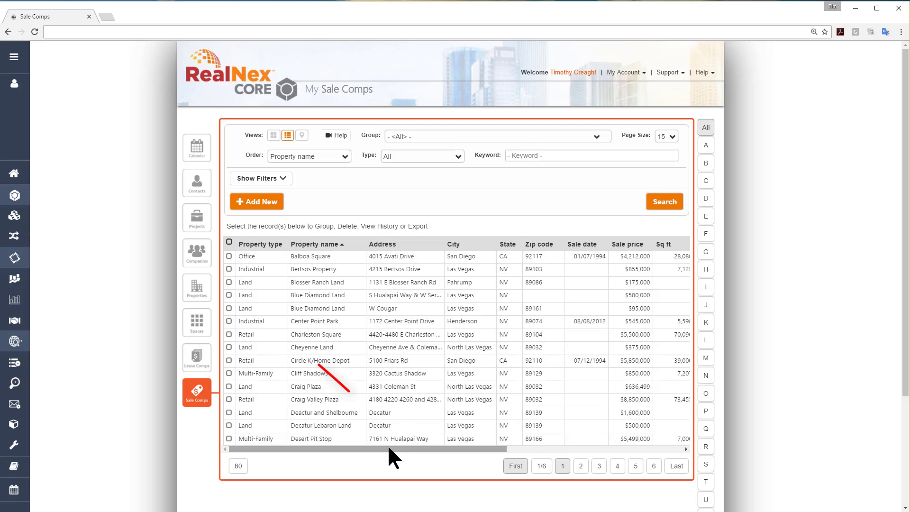
left_click_drag(388, 448, 347, 455)
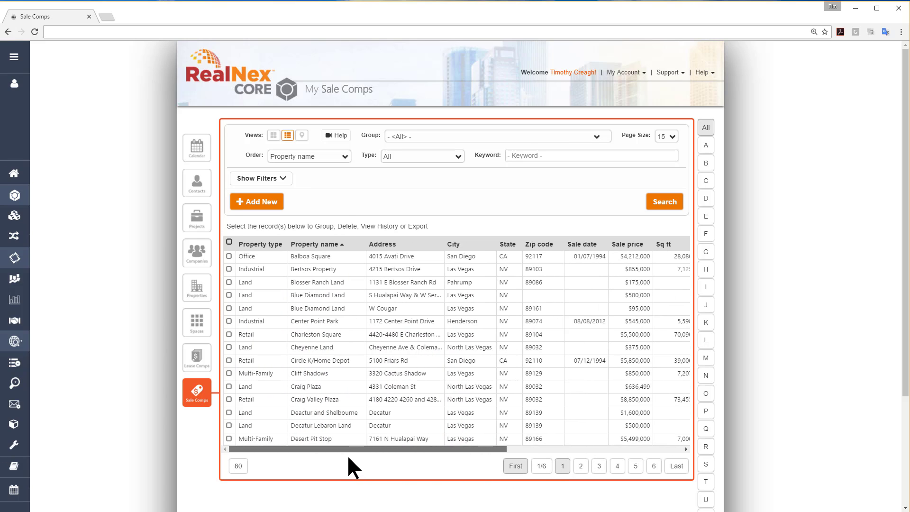
left_click(239, 467)
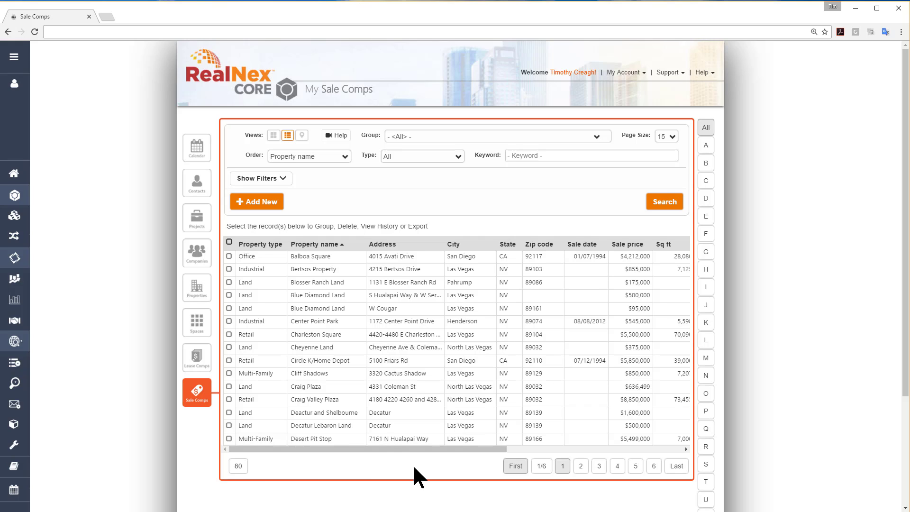
- Browse pages 2, 3 and 4 of the sale comps list and return to page 1
left_click(584, 467)
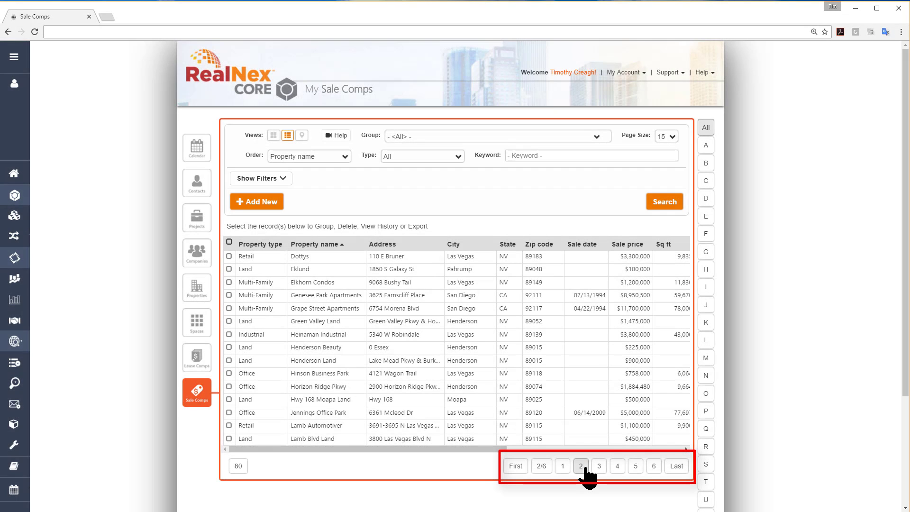
left_click(599, 467)
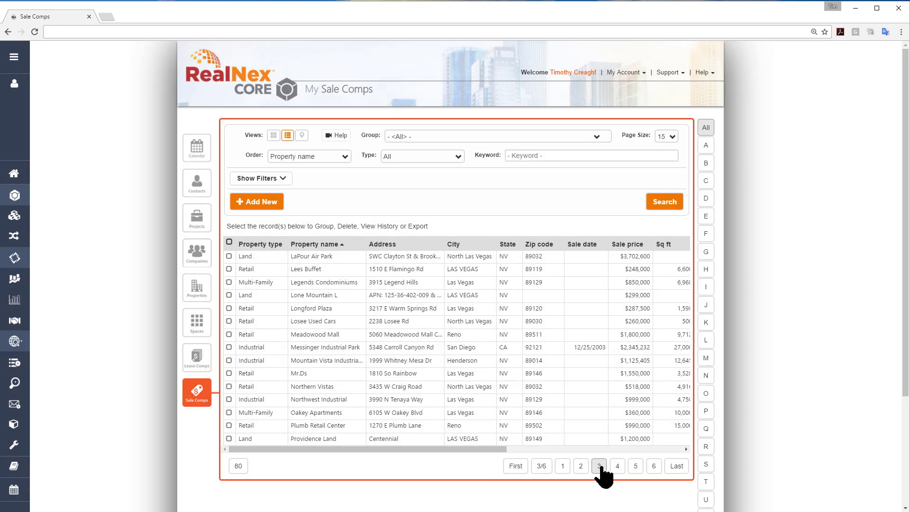
left_click(617, 467)
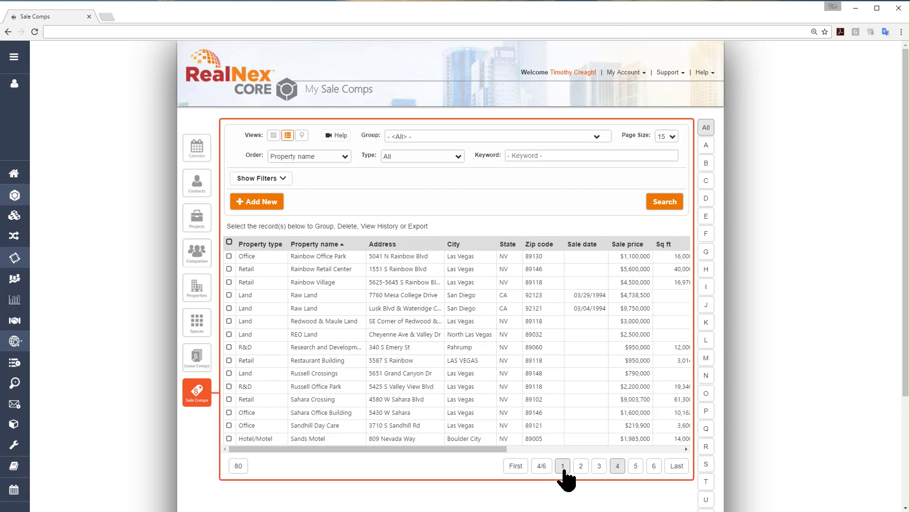
left_click(563, 467)
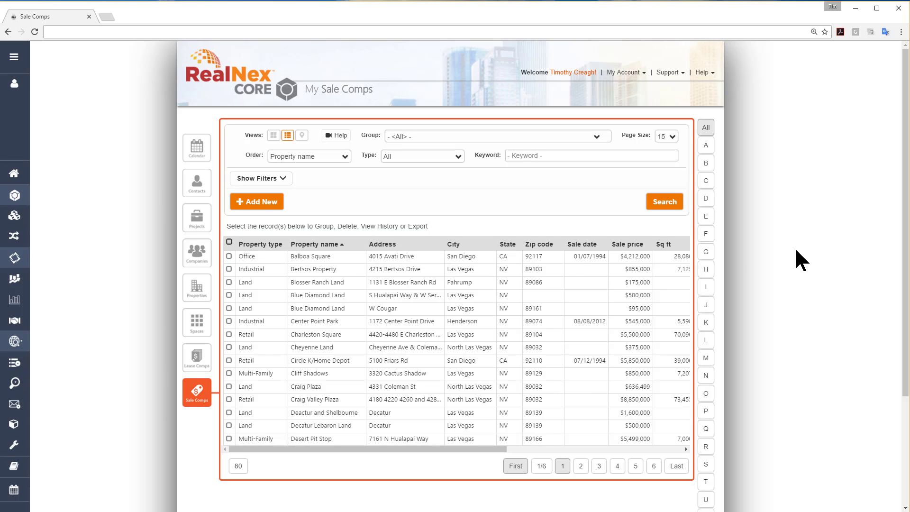
- Sort the sale comps by address in ascending and descending order, and restore the sorting by property name
left_click(381, 244)
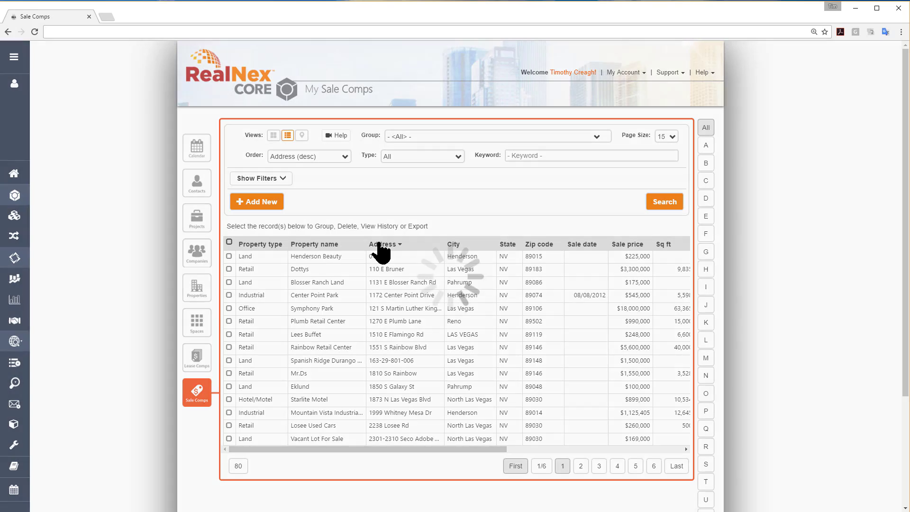
left_click(381, 245)
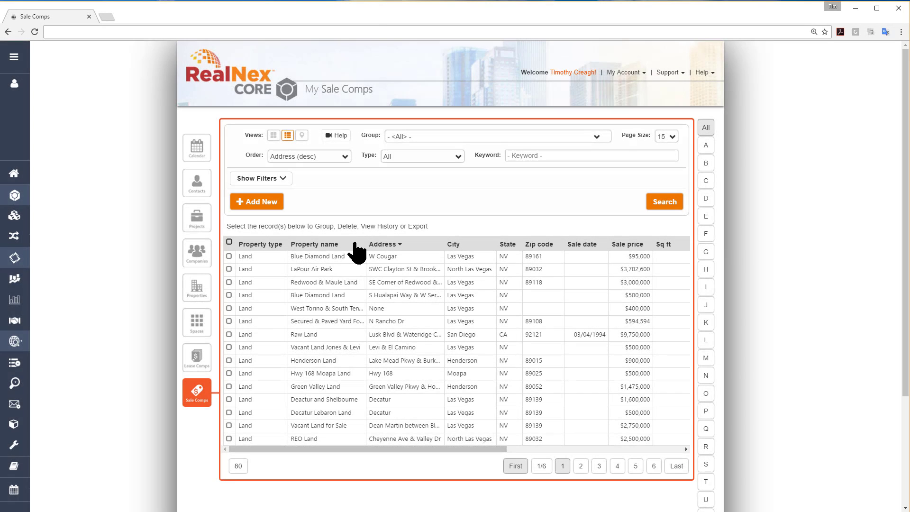
left_click(330, 245)
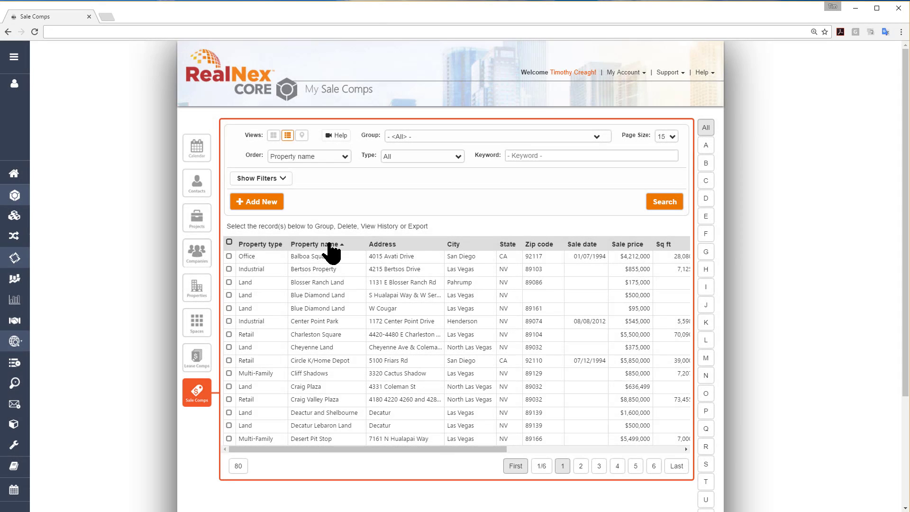
- View the Balboa Square sale comp record and the contact profile of its buyer
left_click(327, 256)
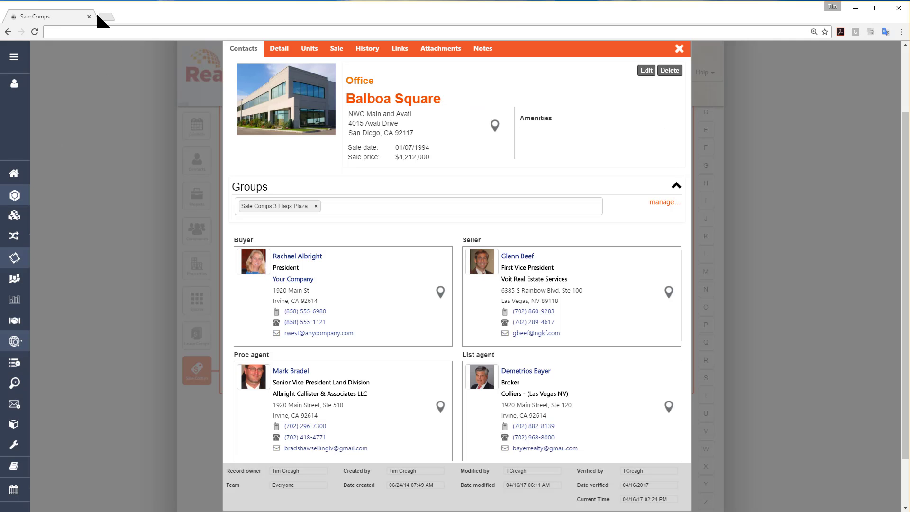
left_click(679, 48)
left_click_drag(395, 448, 609, 448)
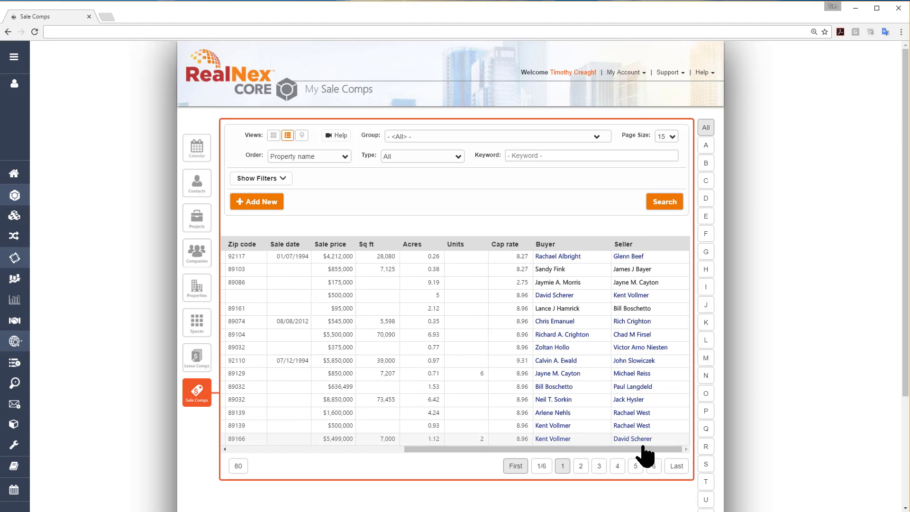
left_click(564, 257)
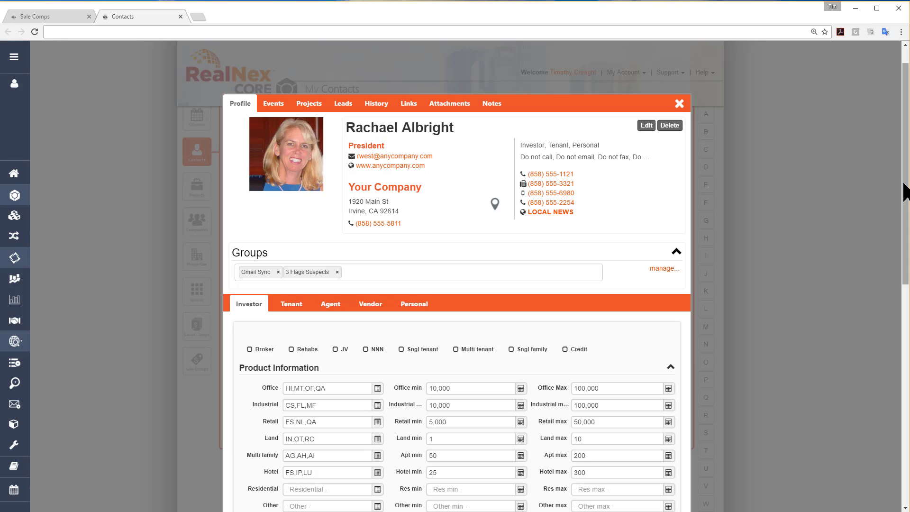
left_click_drag(905, 184, 905, 205)
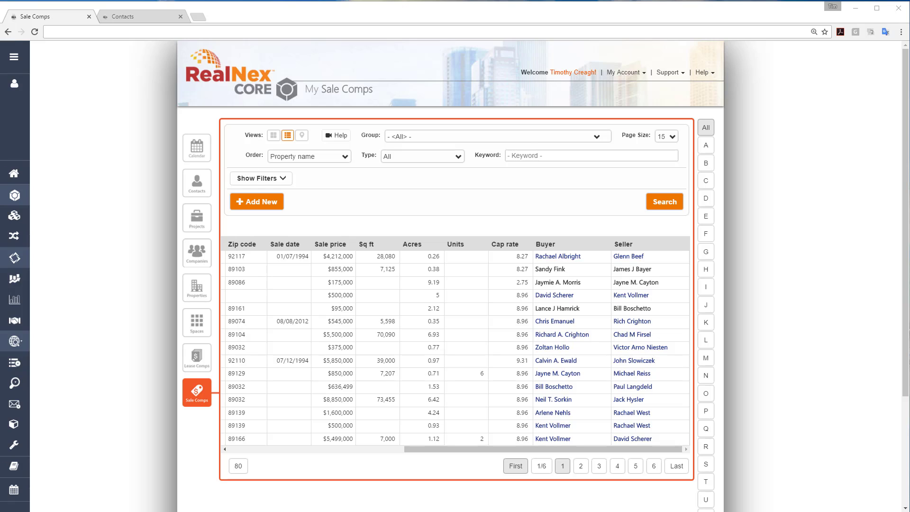
- Select individual sale comps so that only Bertsos Property and Charleston Square are marked
left_click_drag(478, 450, 228, 454)
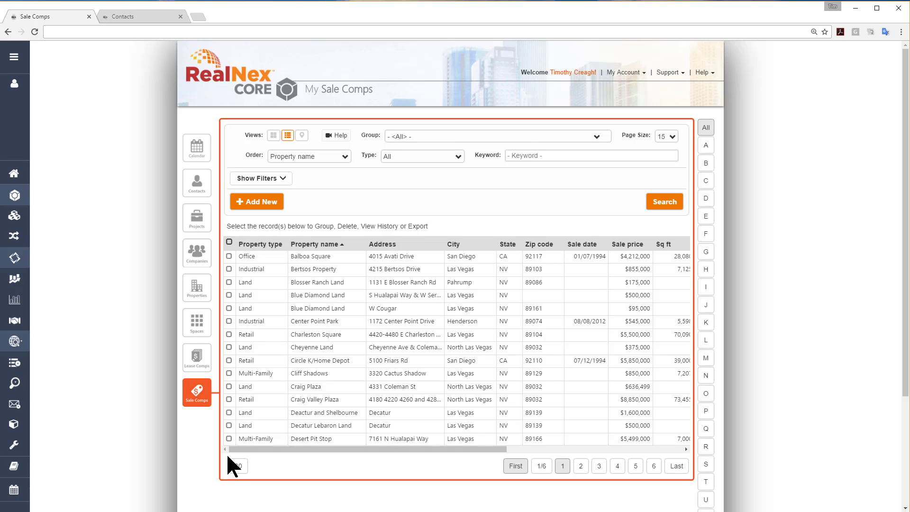
left_click(229, 268)
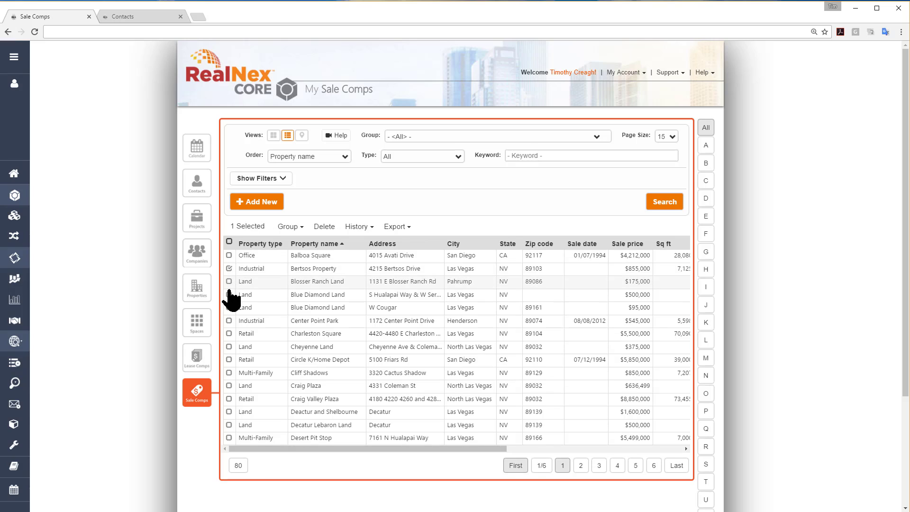
left_click(228, 295)
left_click(229, 307)
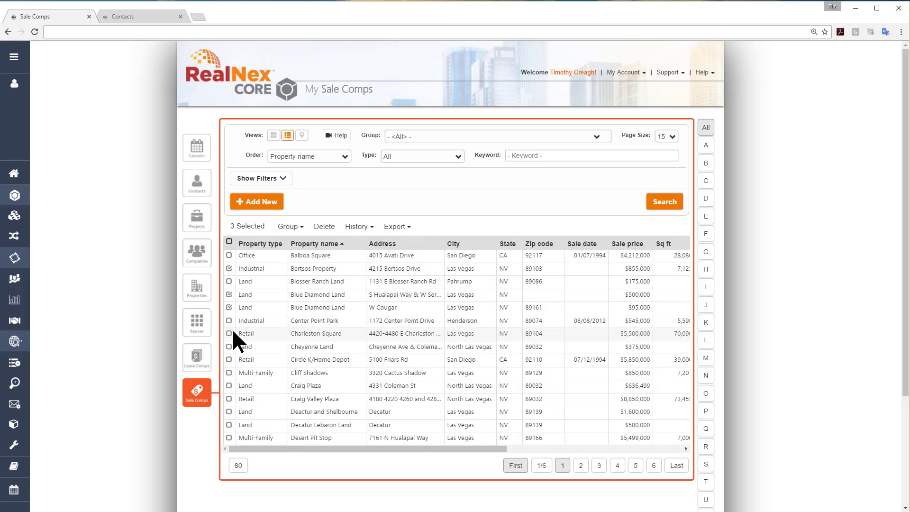
left_click(230, 333)
left_click(229, 308)
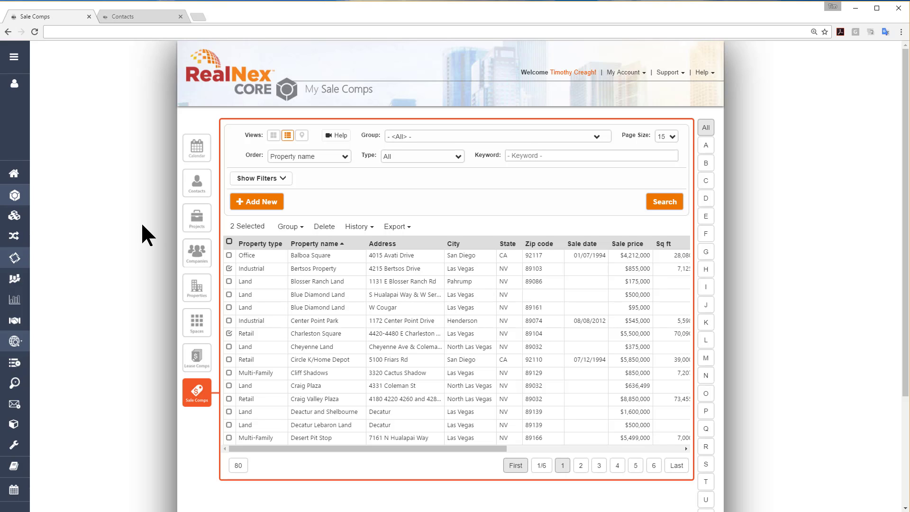
- Select all sale comps on page 1 and add them to the group Sale Comps 3 Flags Plaza
left_click(229, 242)
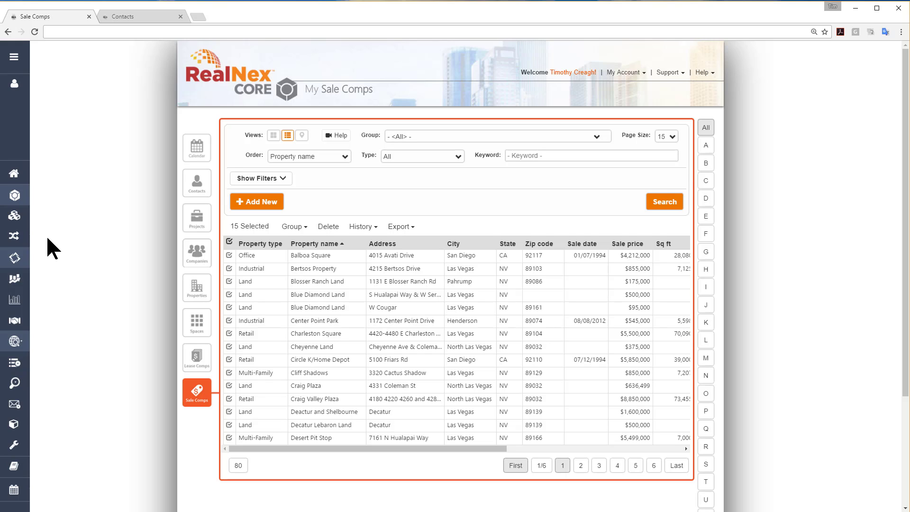
left_click(299, 227)
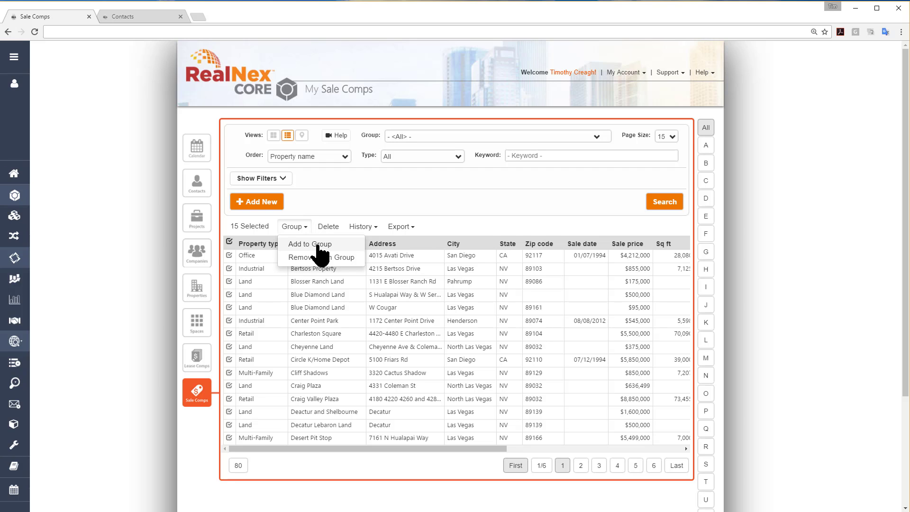
left_click(310, 244)
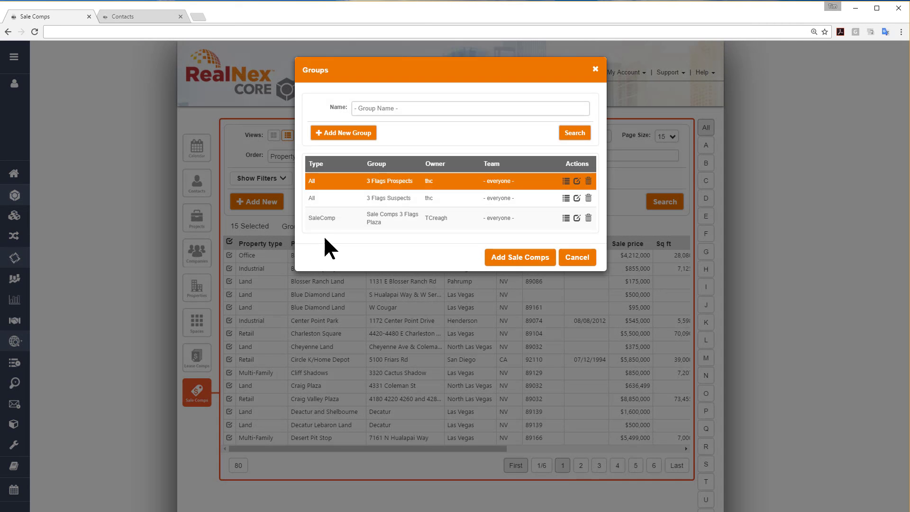
left_click(345, 212)
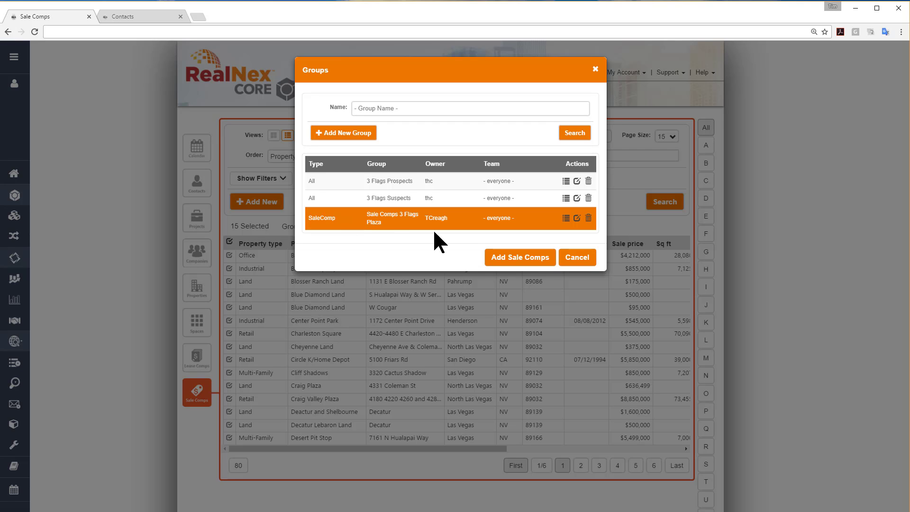
left_click(520, 260)
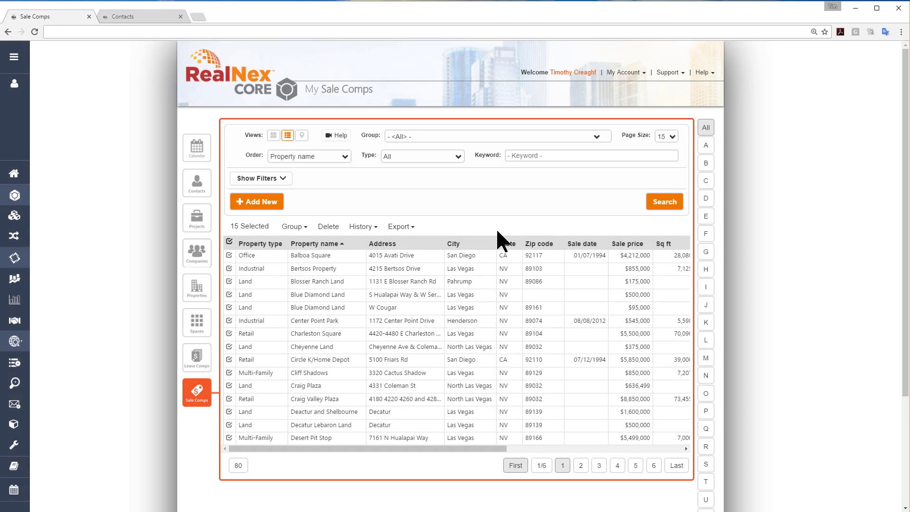
- On page 2, add Elkhorn Condos, Genesee Park Apartments, Green Valley Land, Heinaman Industrial, Henderson Beauty and Henderson Land to group Sale Comps 3 Flags Plaza
left_click(581, 466)
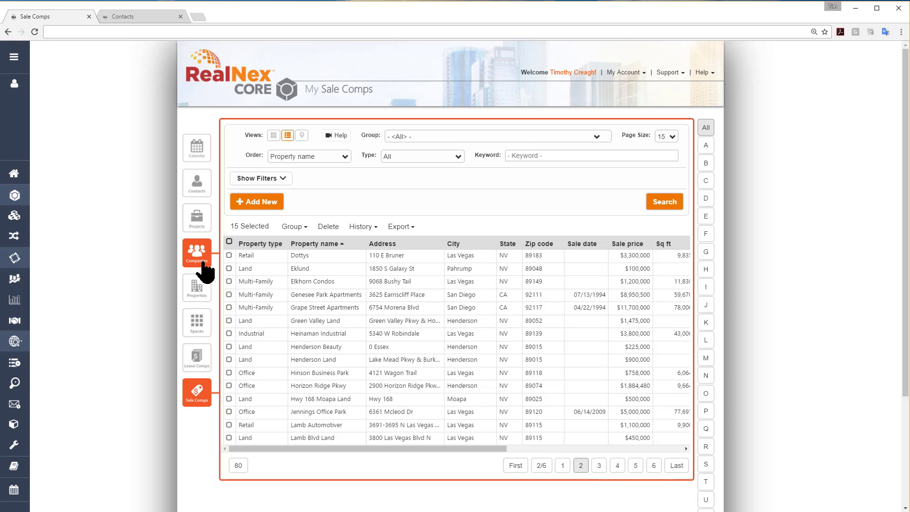
left_click(229, 281)
left_click(229, 294)
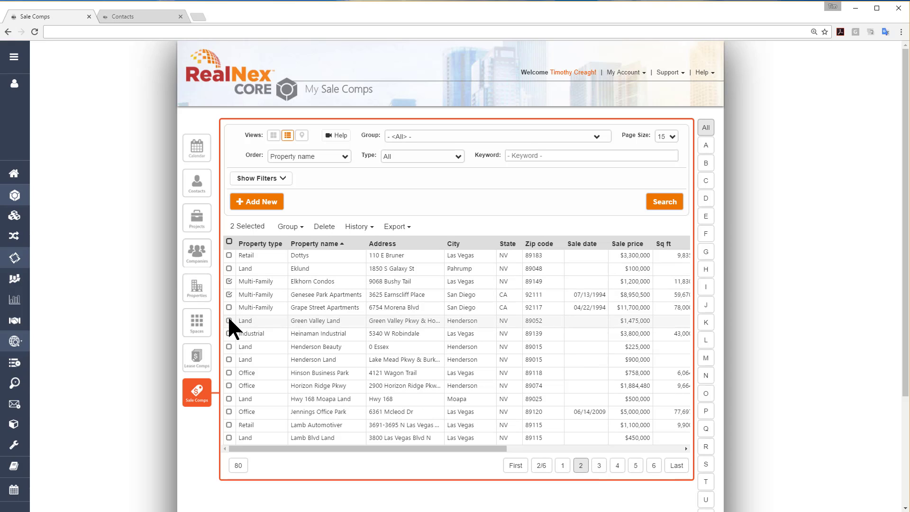
left_click(229, 320)
left_click(229, 333)
left_click(230, 347)
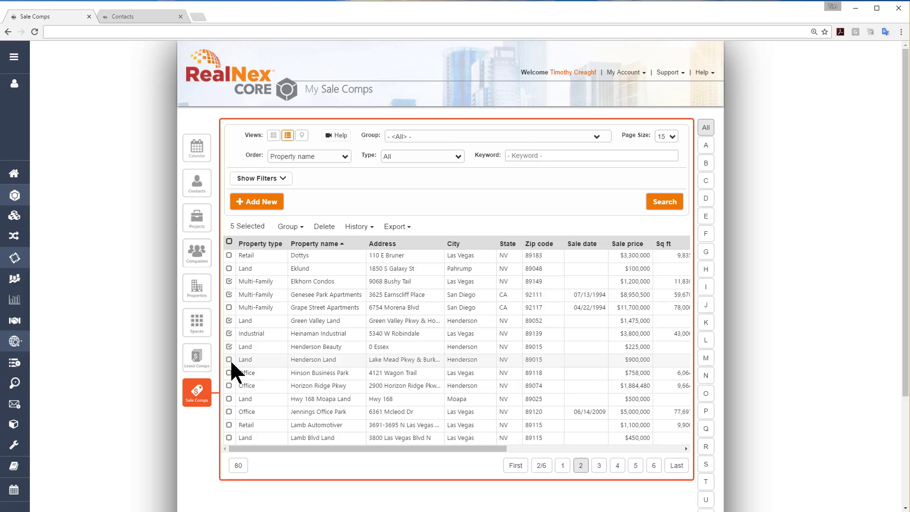
left_click(296, 228)
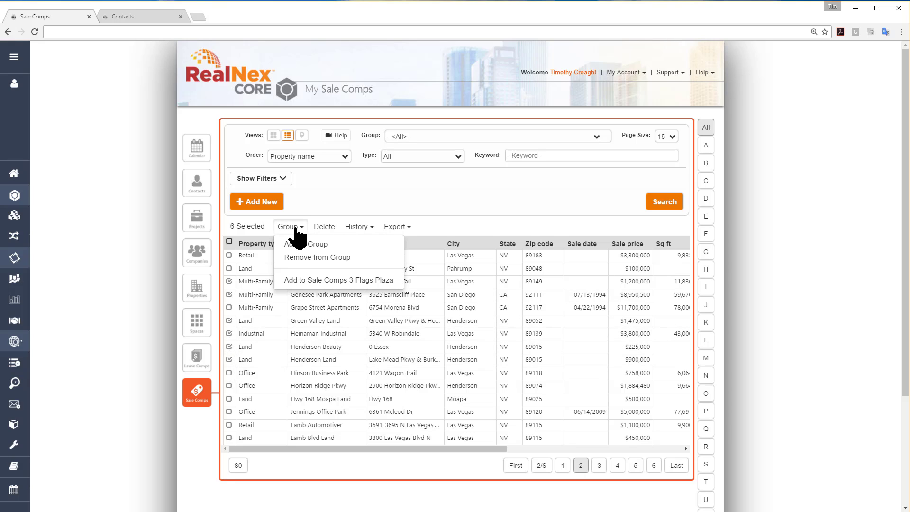
left_click(323, 280)
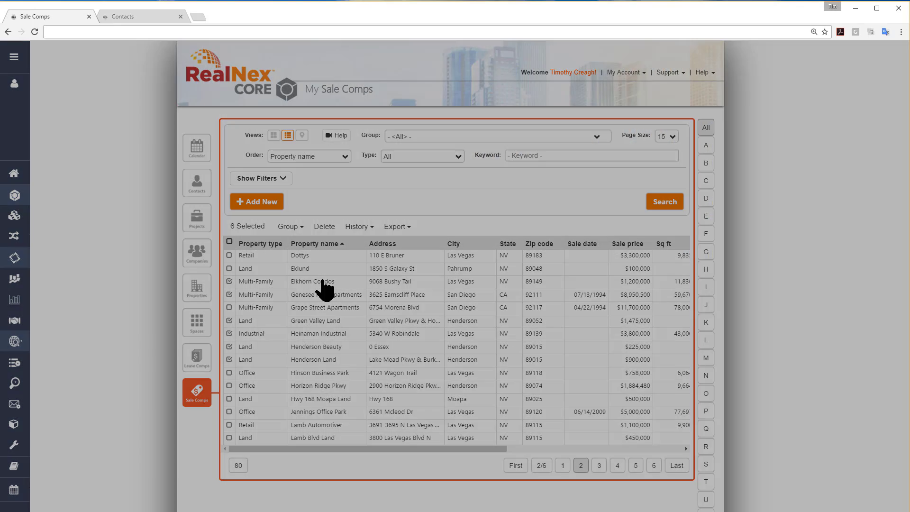
left_click(510, 220)
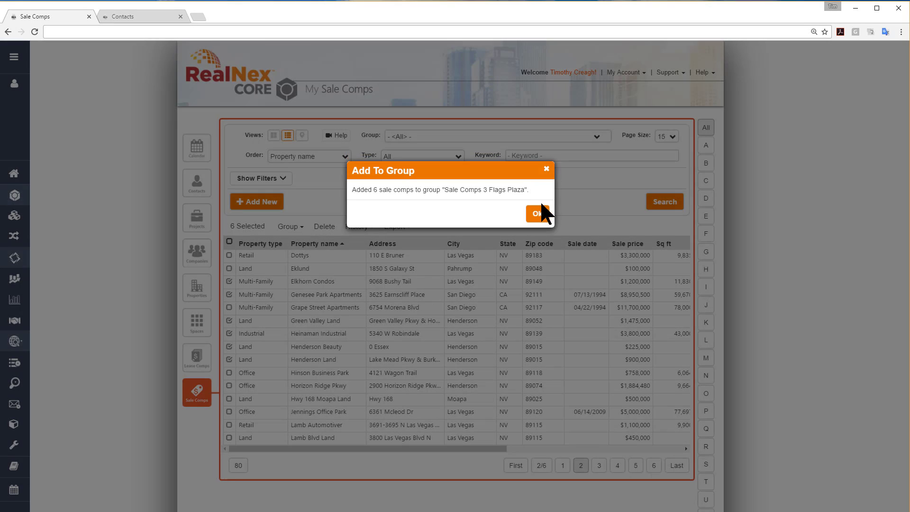
left_click(537, 199)
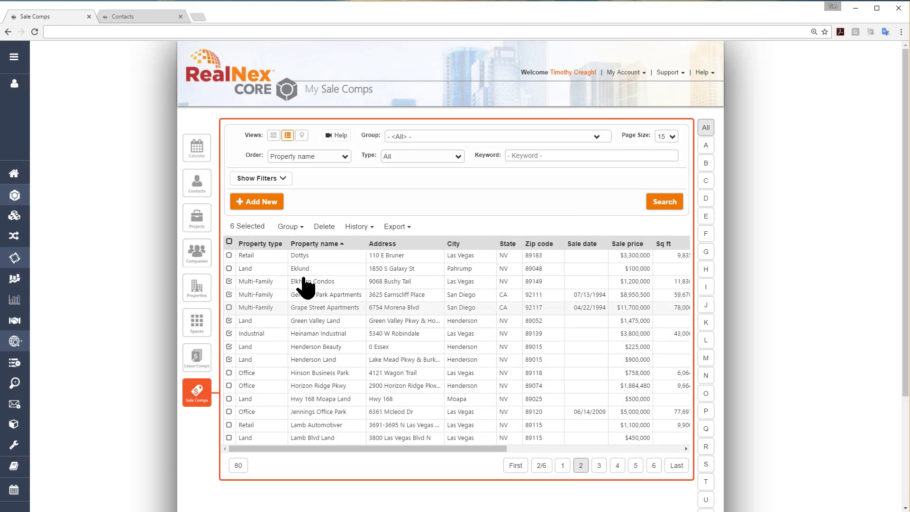
- Request deletion of the six selected sale comps and dismiss the confirmation without deleting them
left_click(325, 227)
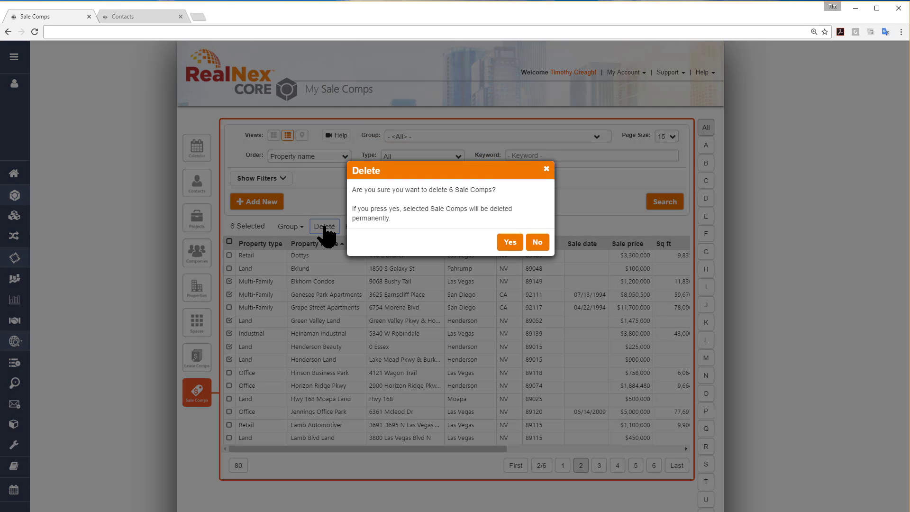
left_click(509, 243)
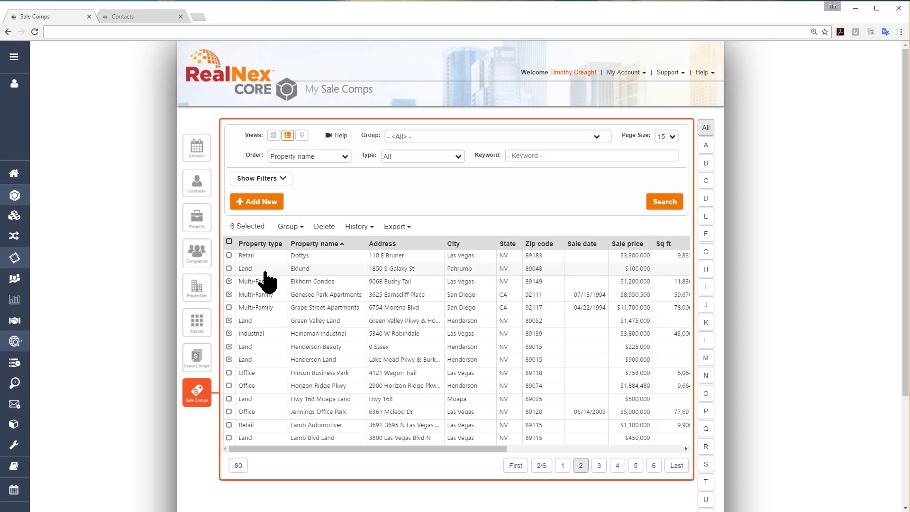
- Draft a history entry with the subject "sent mailing on 3 flags plaza" for all sale comps on page 2, and discard it
left_click(228, 241)
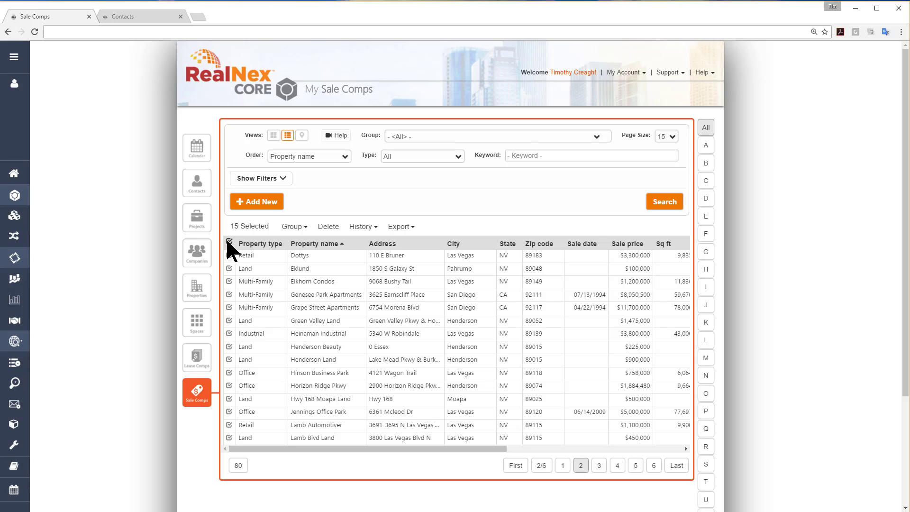
left_click(377, 227)
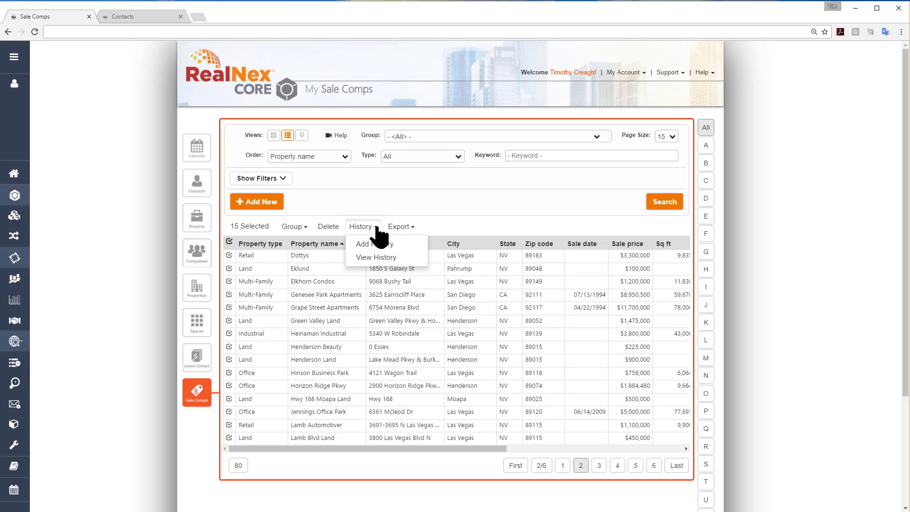
left_click(378, 243)
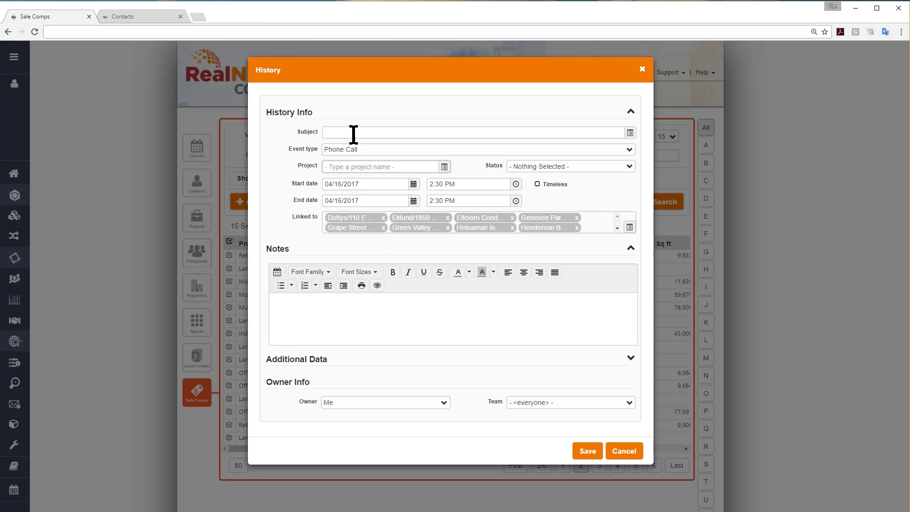
left_click(353, 134)
type("sent m")
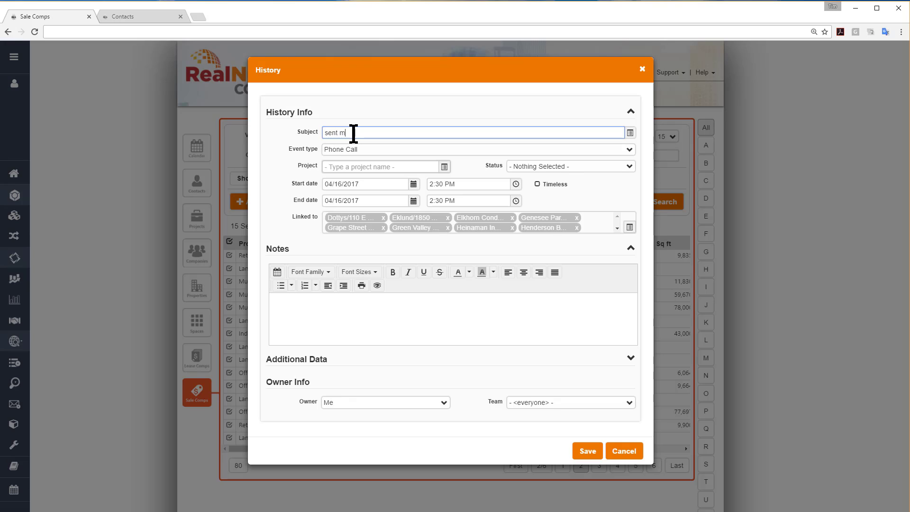
type("ailing on 3 flags plaza")
left_click(622, 453)
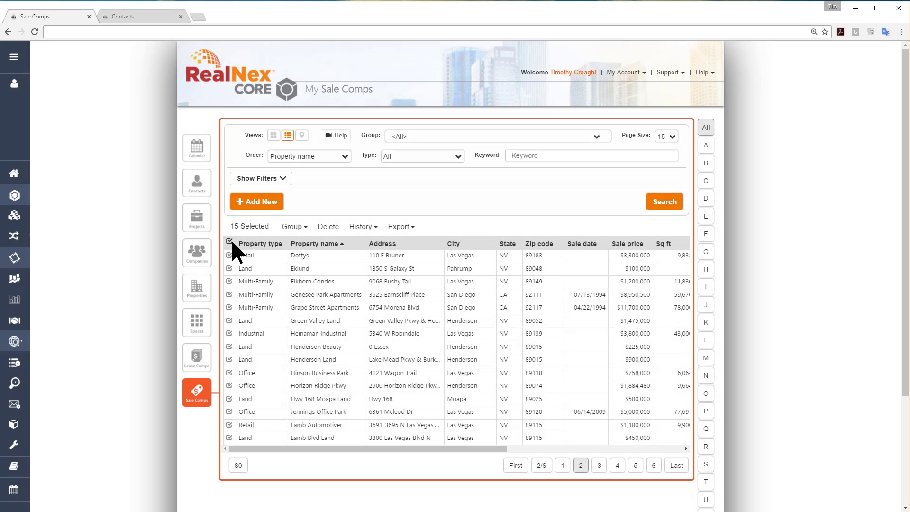
- Select only the Dottys sale comp and view the history actions offered for a single record
left_click(229, 242)
left_click(229, 256)
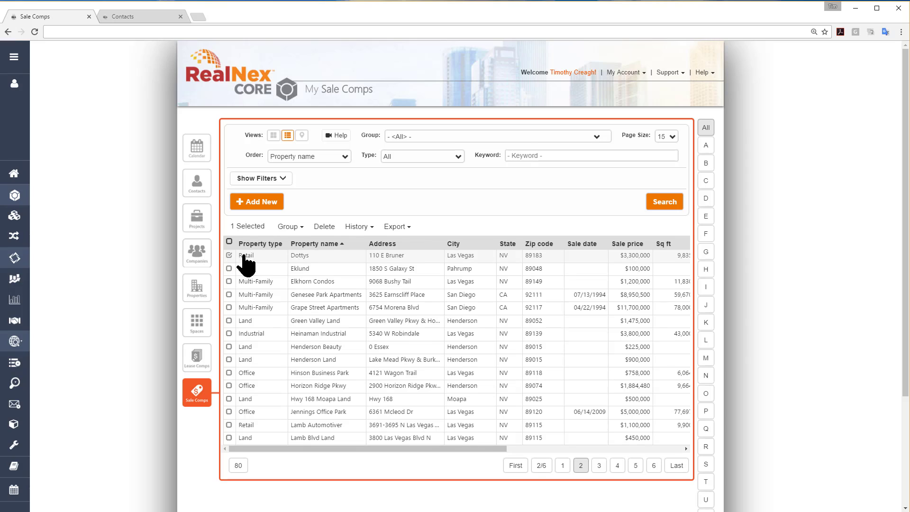
left_click(356, 228)
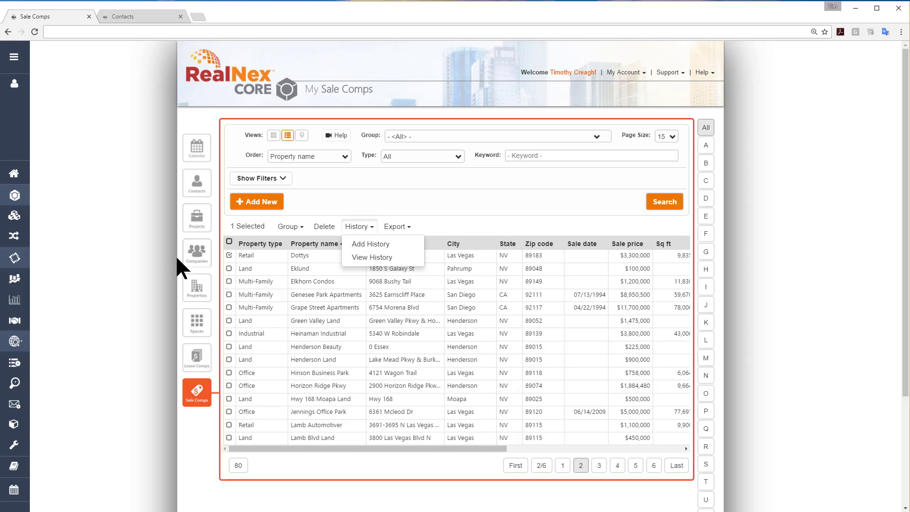
left_click(227, 237)
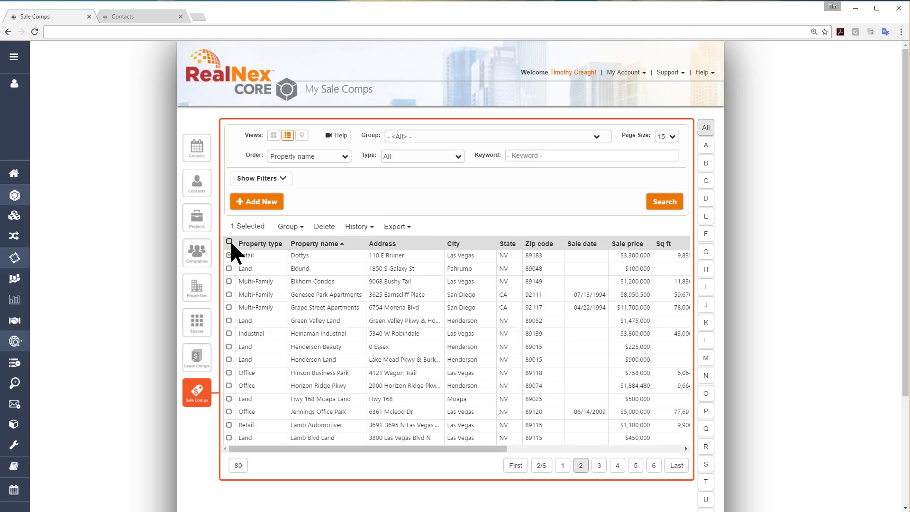
- Export all sale comps on page 2 to Excel and review the downloaded workbook Sale Comps (7).xlsx before closing it
left_click(229, 241)
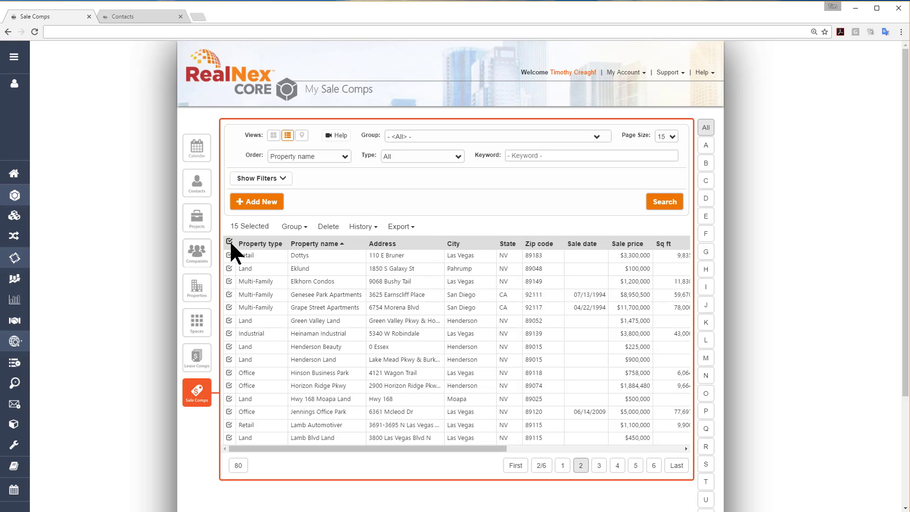
left_click(403, 227)
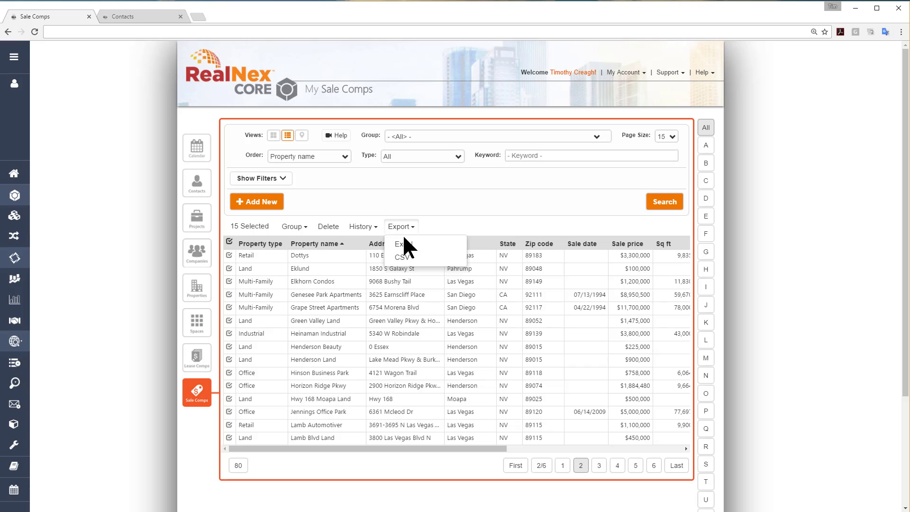
left_click(404, 243)
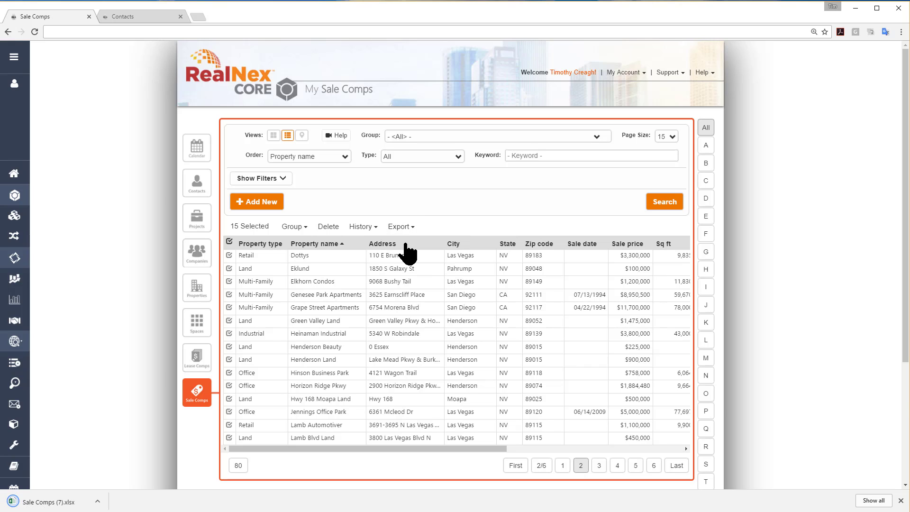
left_click(43, 506)
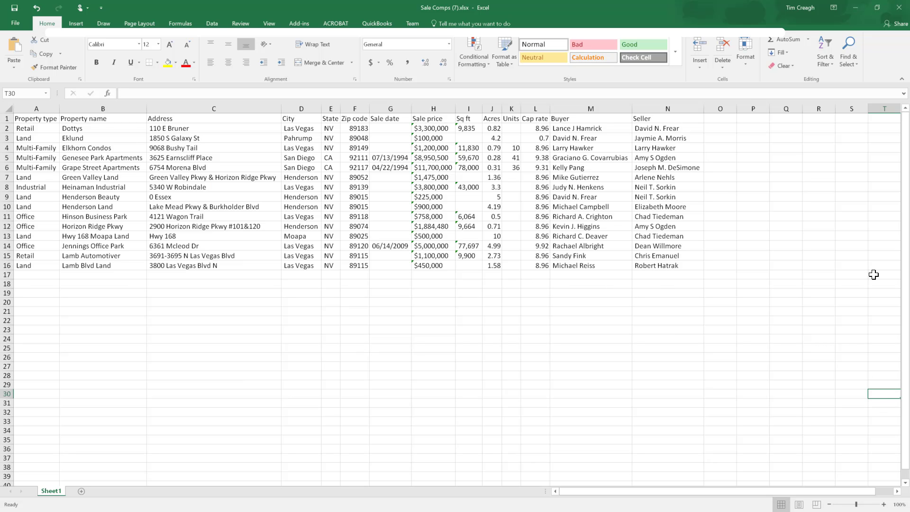
left_click(899, 8)
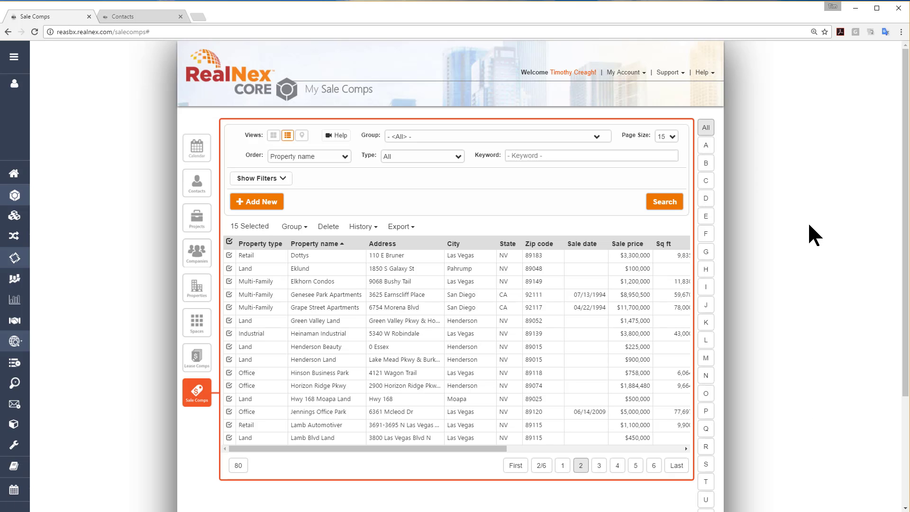